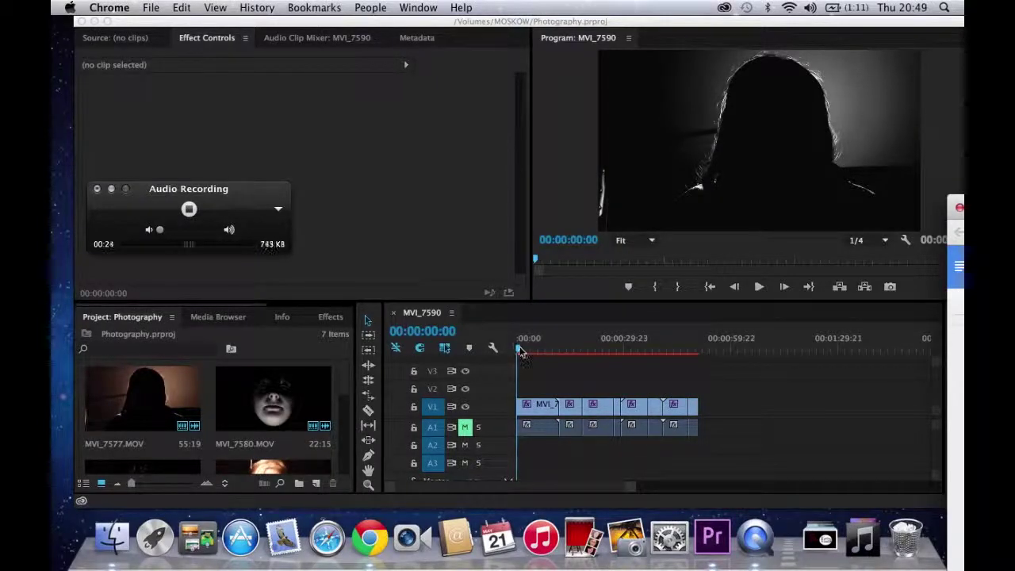
- Bring Premiere Pro forward, showing the Photography project's MVI_7590 sequence timeline
click(521, 352)
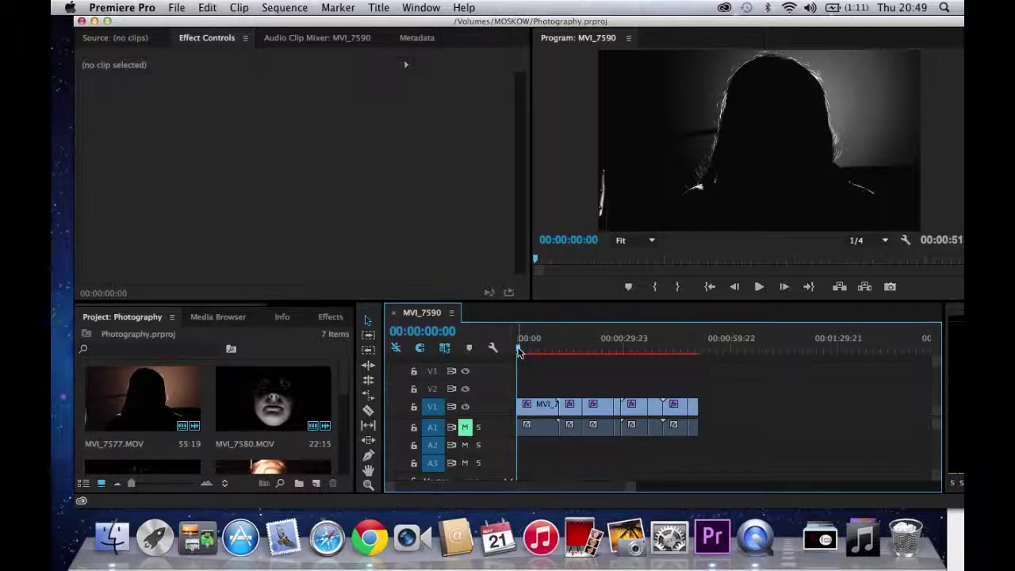
- Select clip MVI_7577 and review its Brightness & Contrast and Luma Corrector settings
click(539, 409)
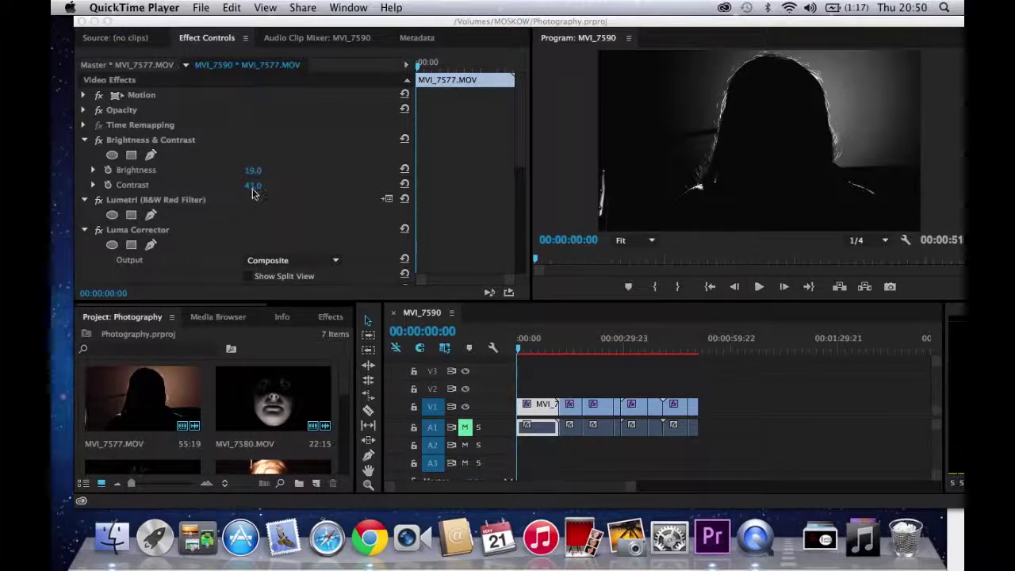
drag(519, 163, 520, 188)
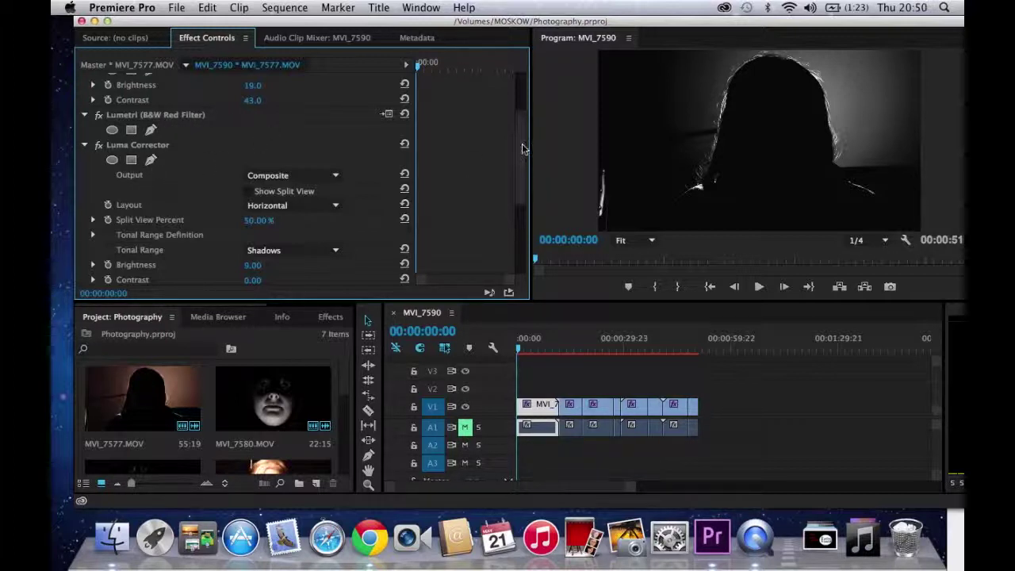
scroll(522, 148, down, 5)
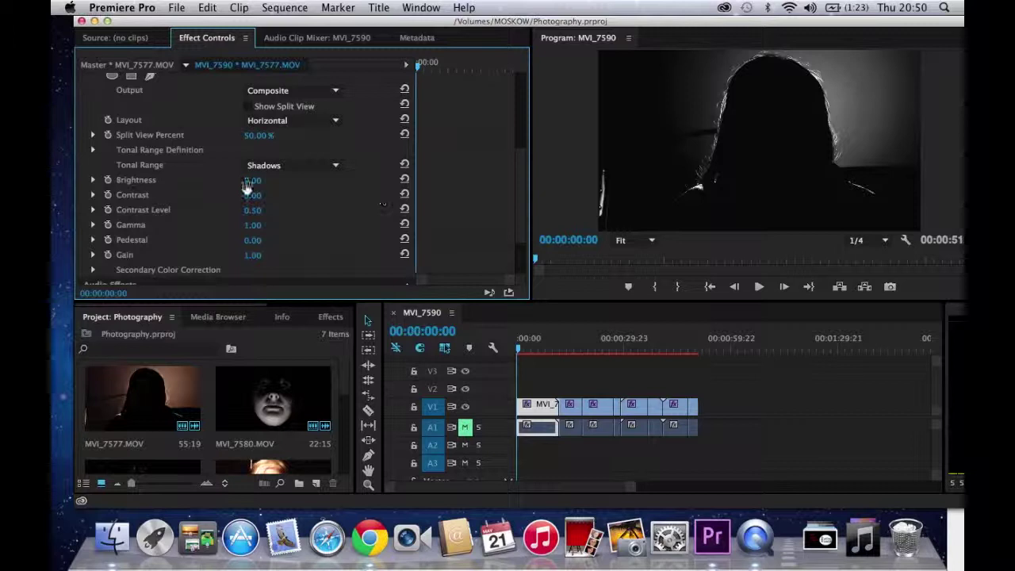
drag(248, 187, 249, 189)
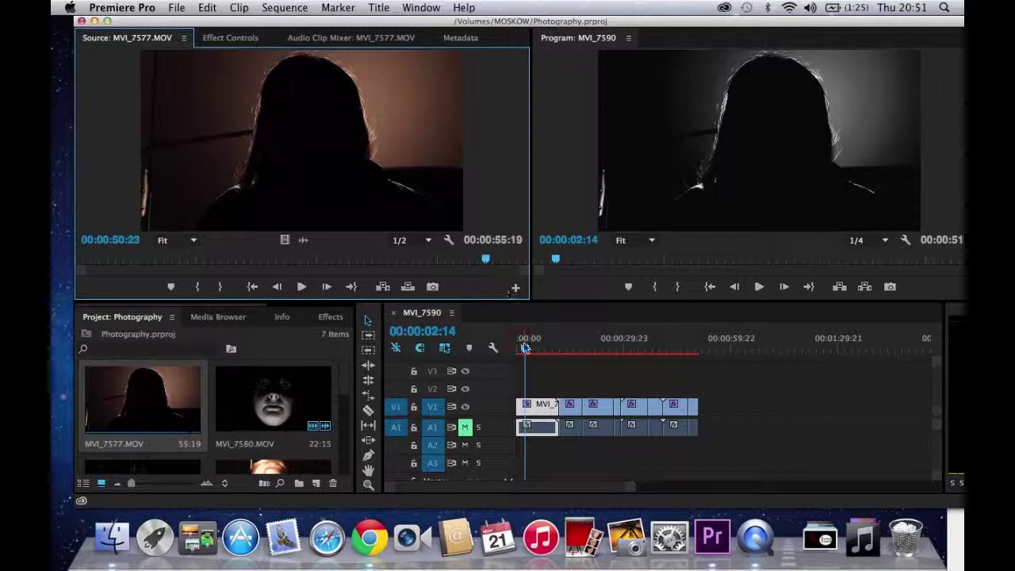
- Drag the playhead to 00:00:13:09 over the second clip, MVI_7585
drag(526, 350, 564, 350)
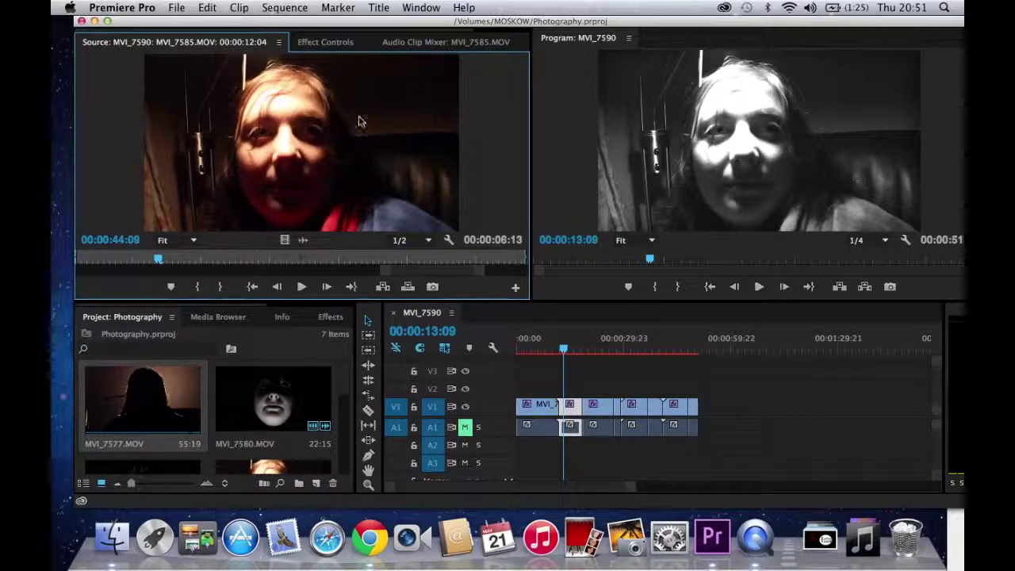
- Review MVI_7585's effects: B&W Blue Filter, Brightness 13.0, and Luma Corrector soften 50, end threshold 99.19
click(343, 45)
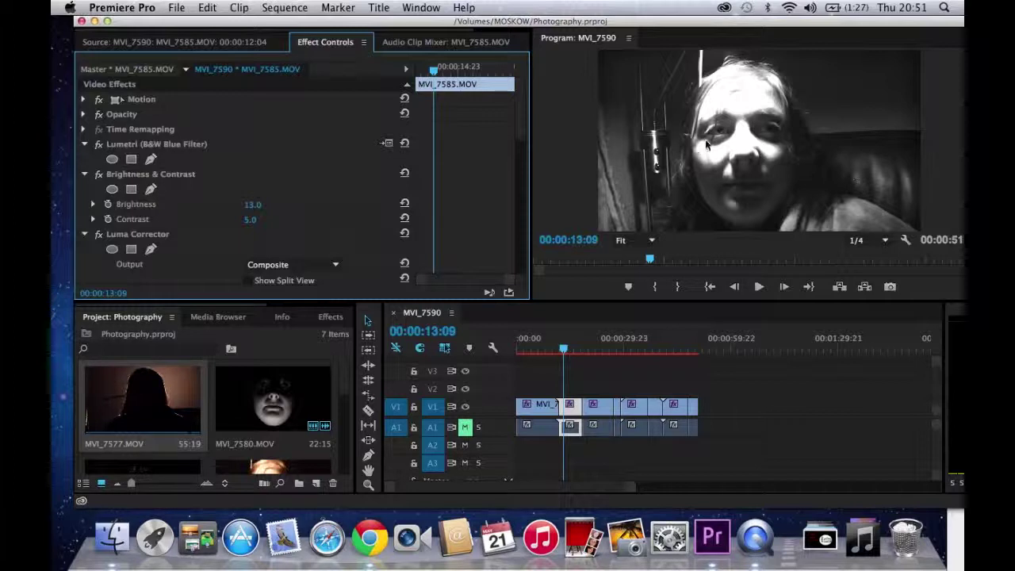
scroll(526, 143, down, 3)
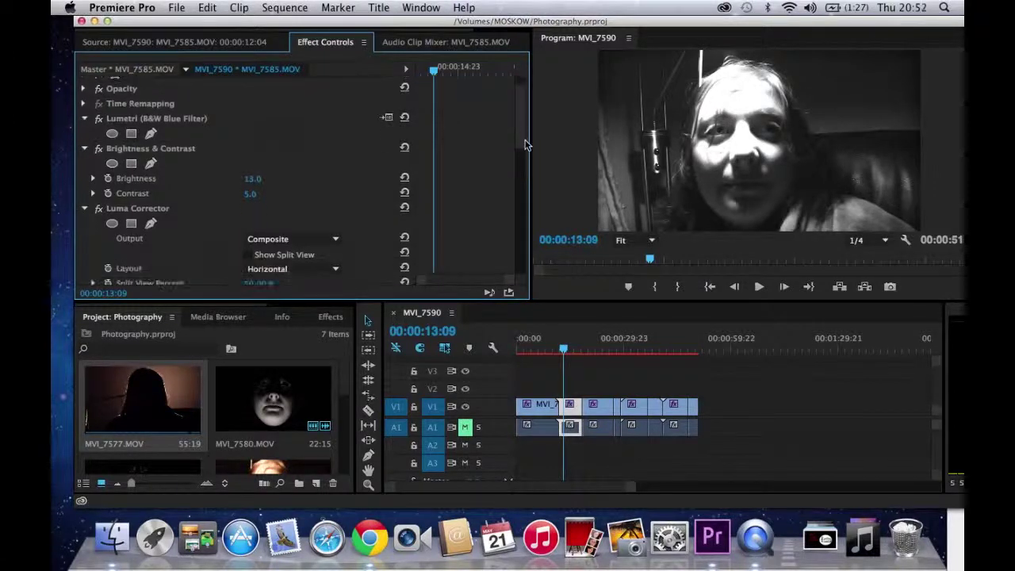
drag(253, 157, 233, 175)
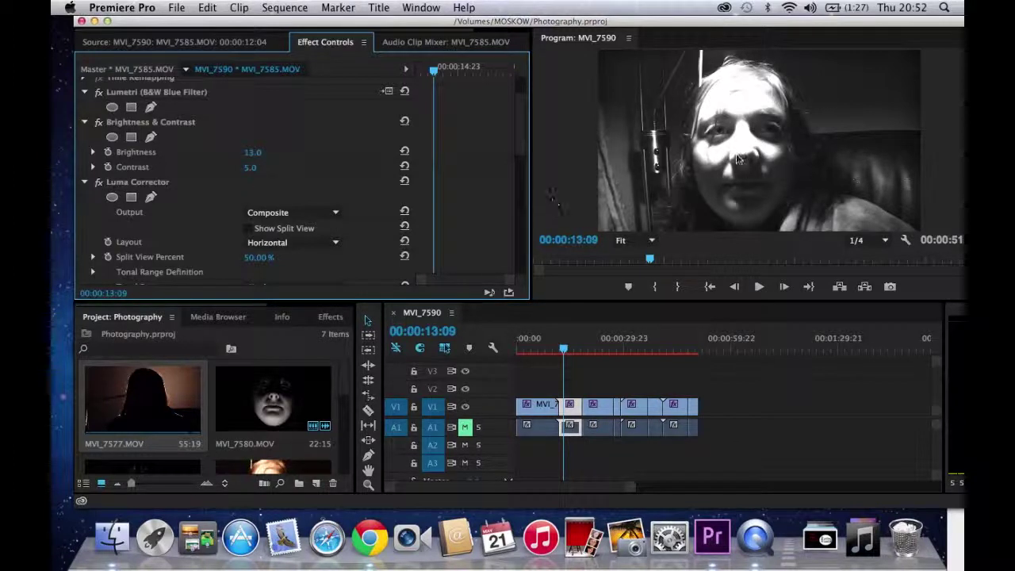
scroll(521, 155, down, 3)
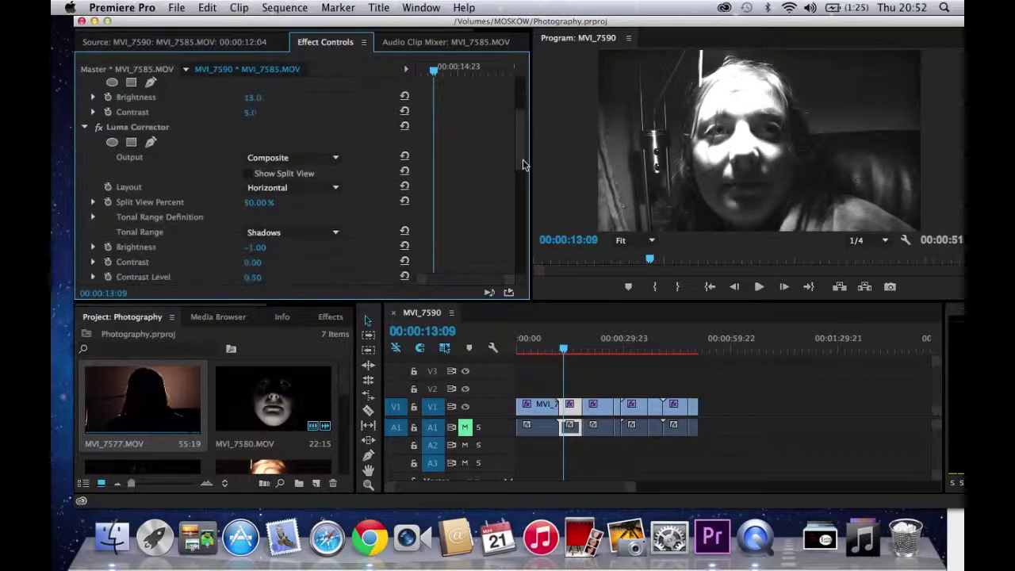
scroll(524, 165, down, 2)
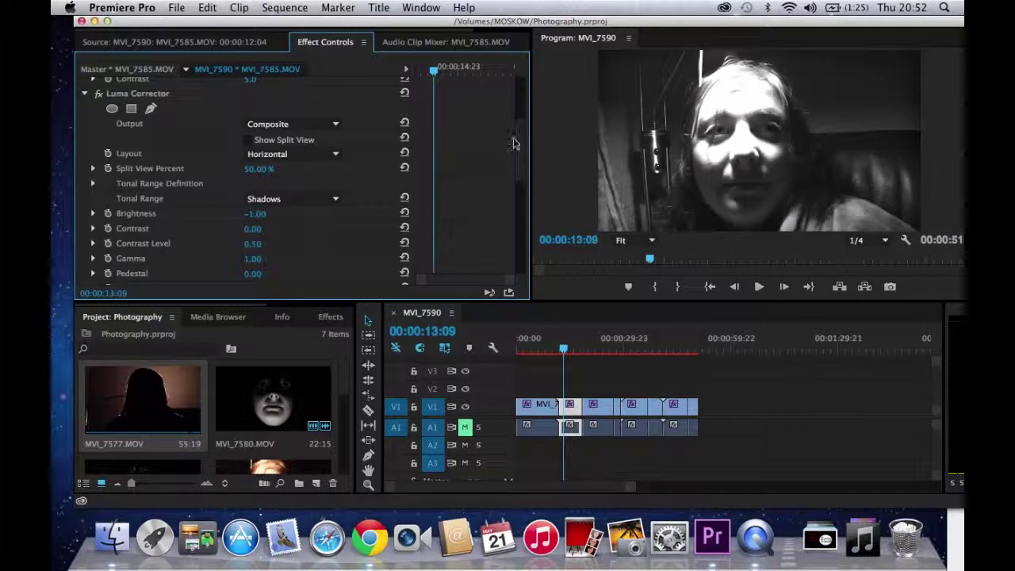
drag(516, 142, 510, 200)
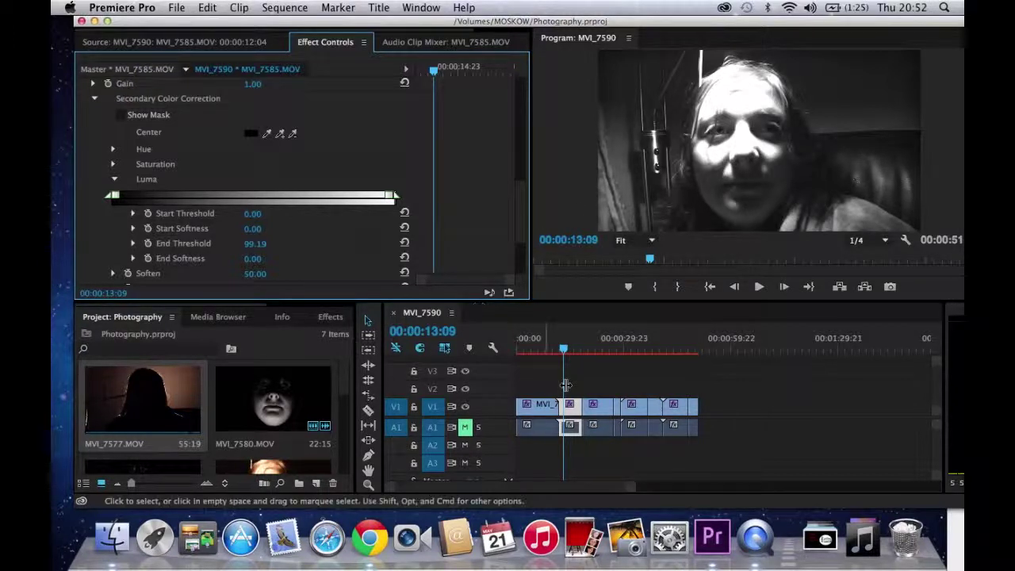
- Compare MVI_7585's original colour footage in Source against its effect settings
click(235, 43)
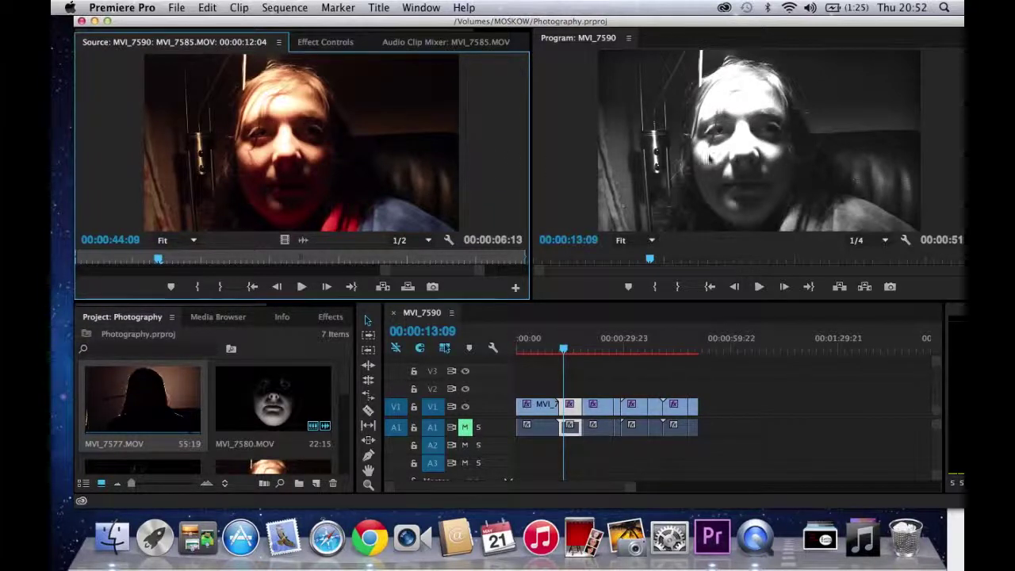
click(309, 44)
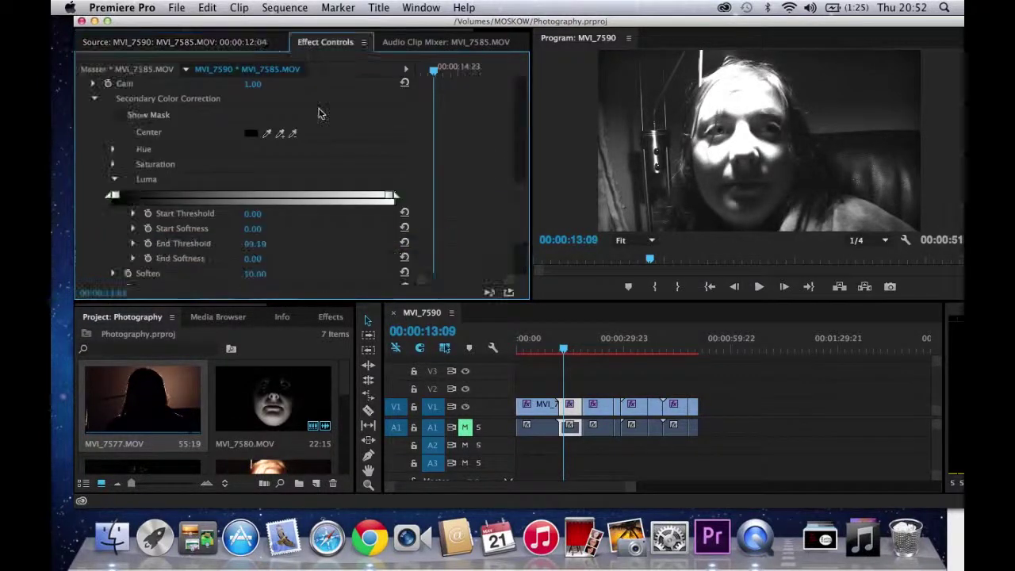
scroll(515, 151, down, 3)
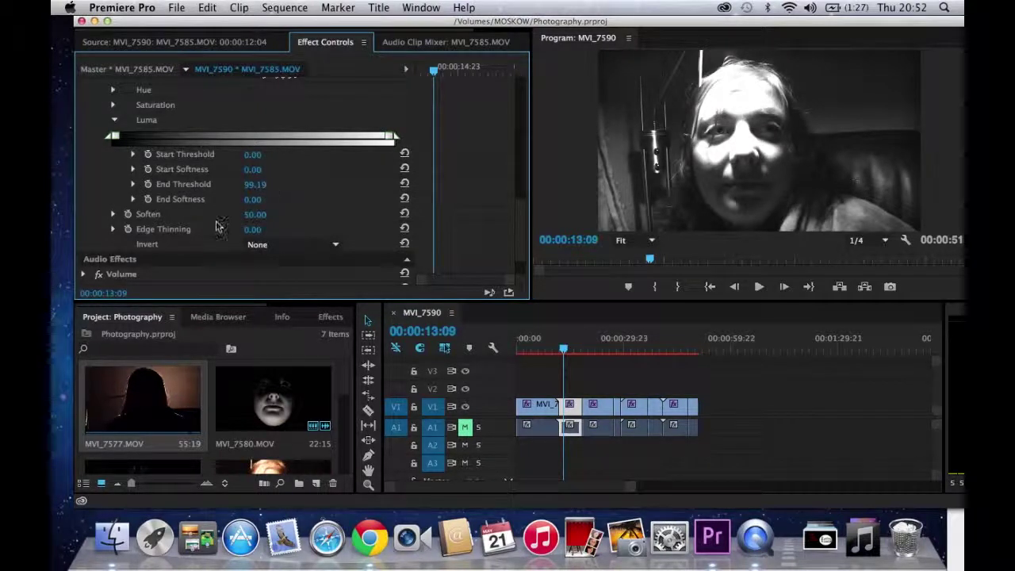
click(238, 42)
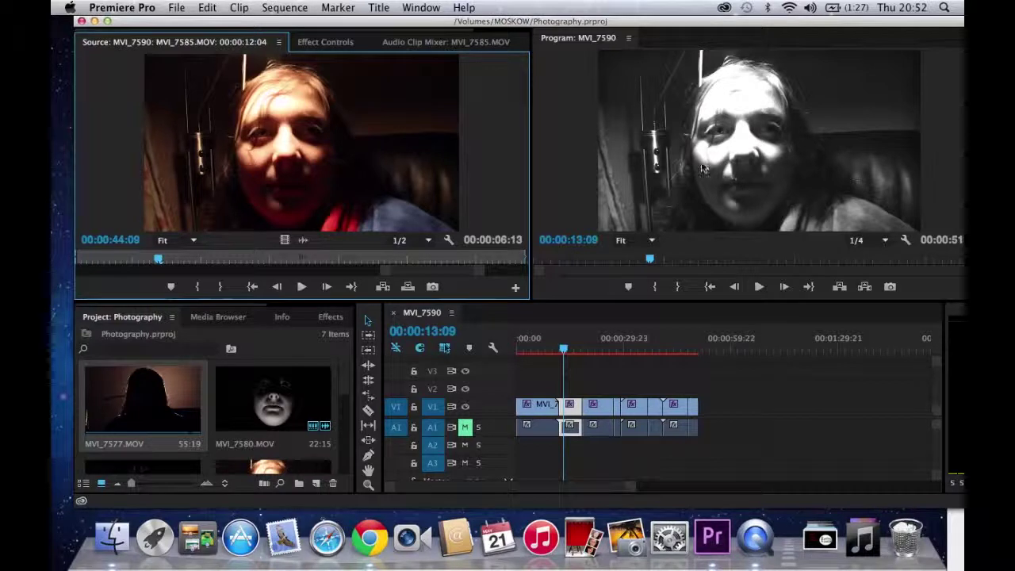
- Park the playhead at 00:00:19:00 and show MVI_7589's Brightness & Contrast (12.0, -4.0) and Luma Curve
click(587, 350)
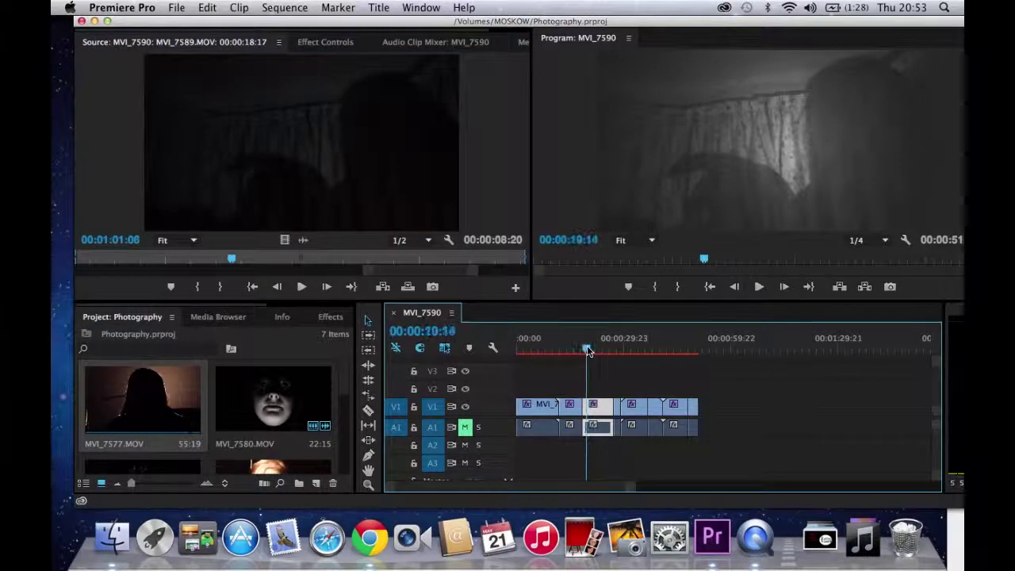
click(586, 350)
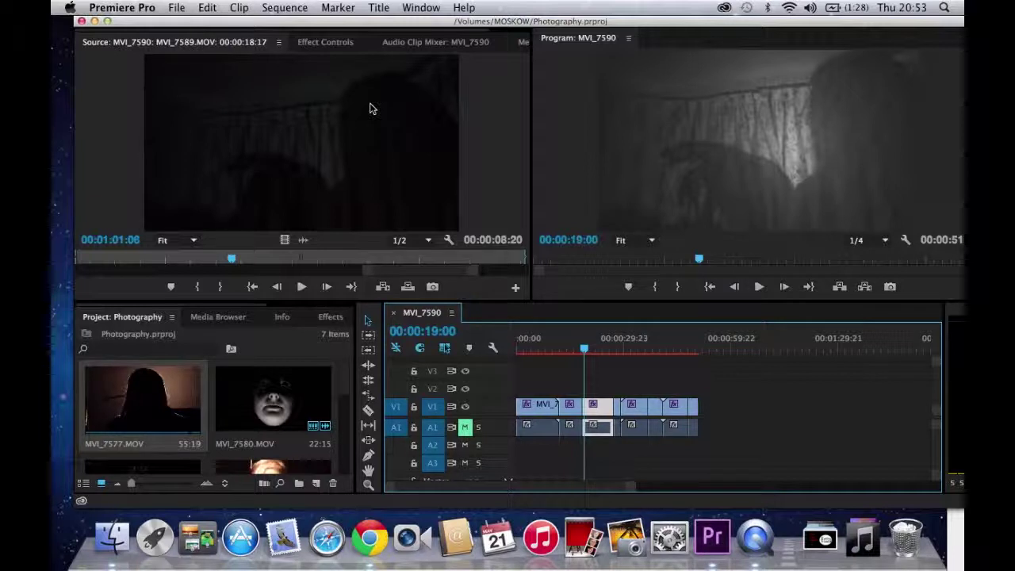
key(shift+5)
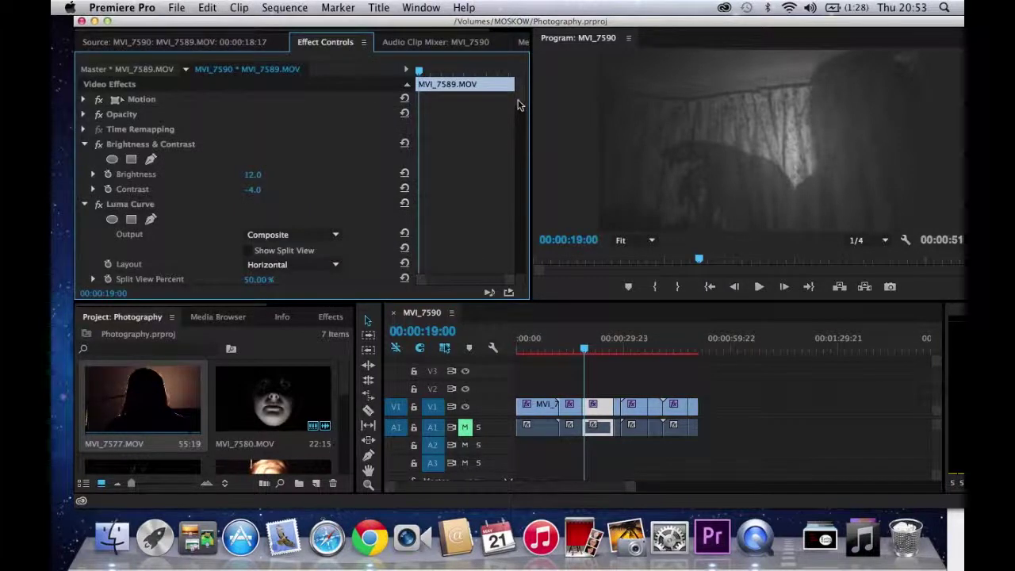
- Scroll through MVI_7589's effect settings, then view its untreated footage in the Source monitor
scroll(520, 105, down, 5)
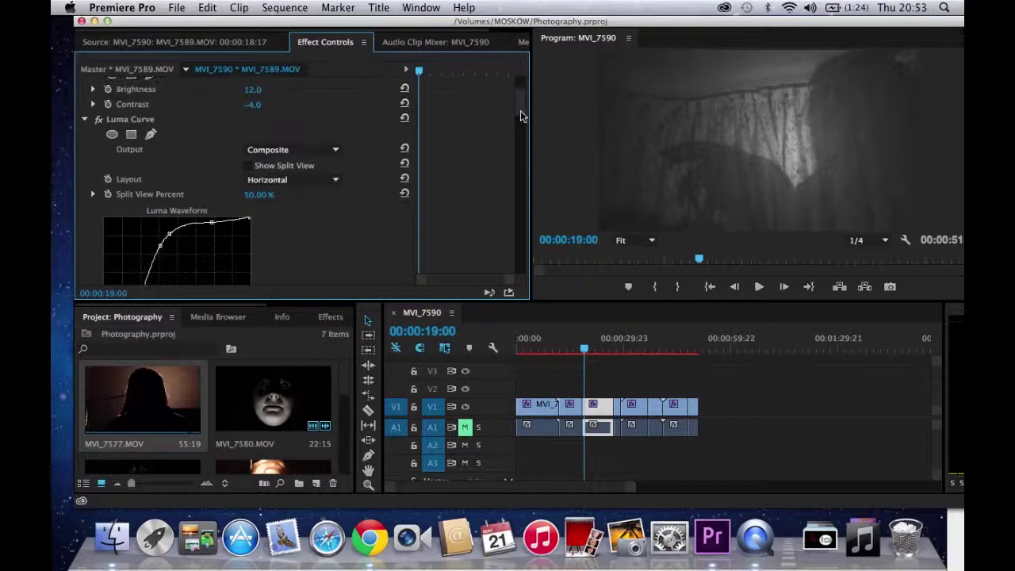
scroll(521, 119, down, 6)
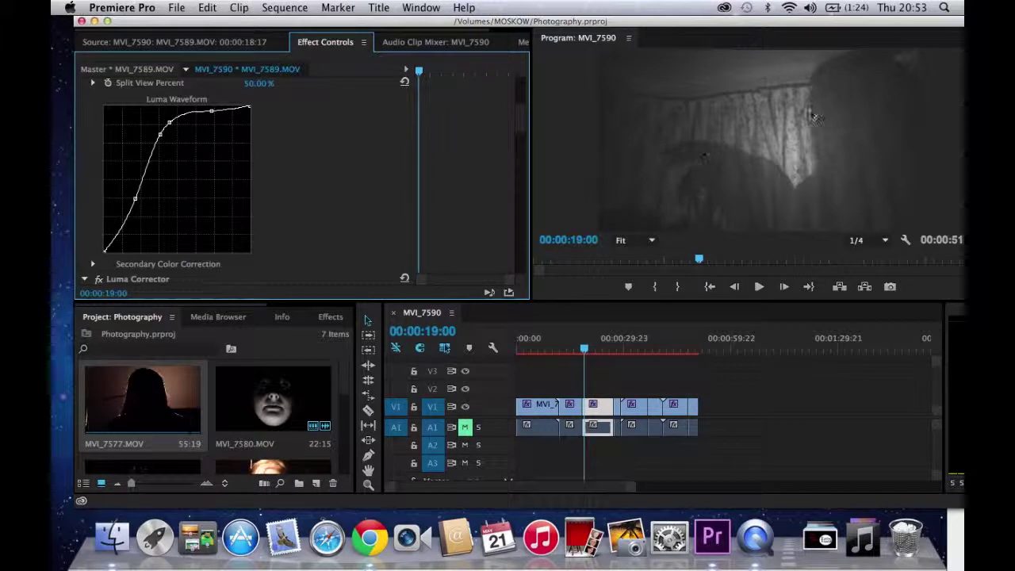
scroll(523, 127, down, 5)
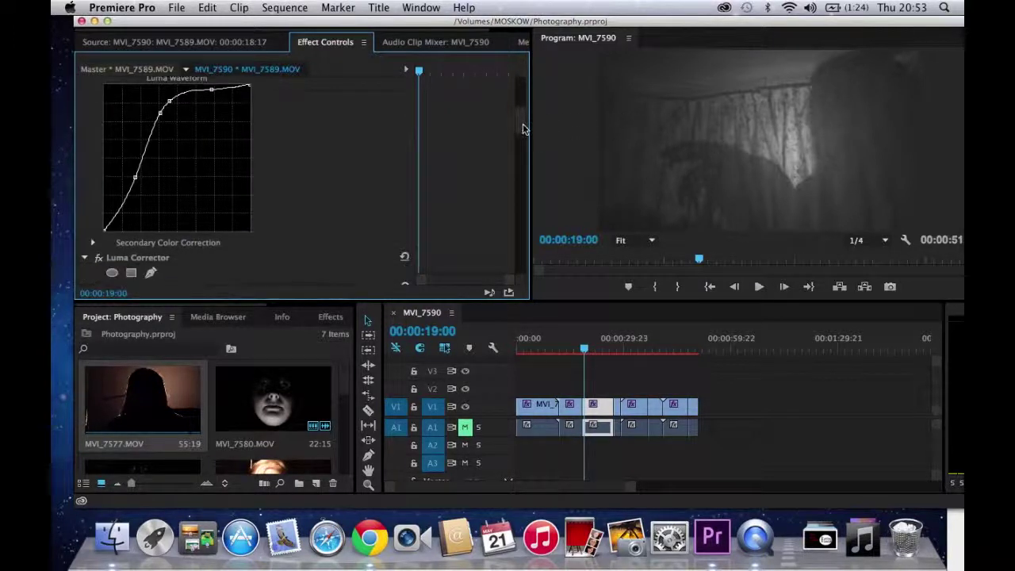
scroll(532, 146, down, 5)
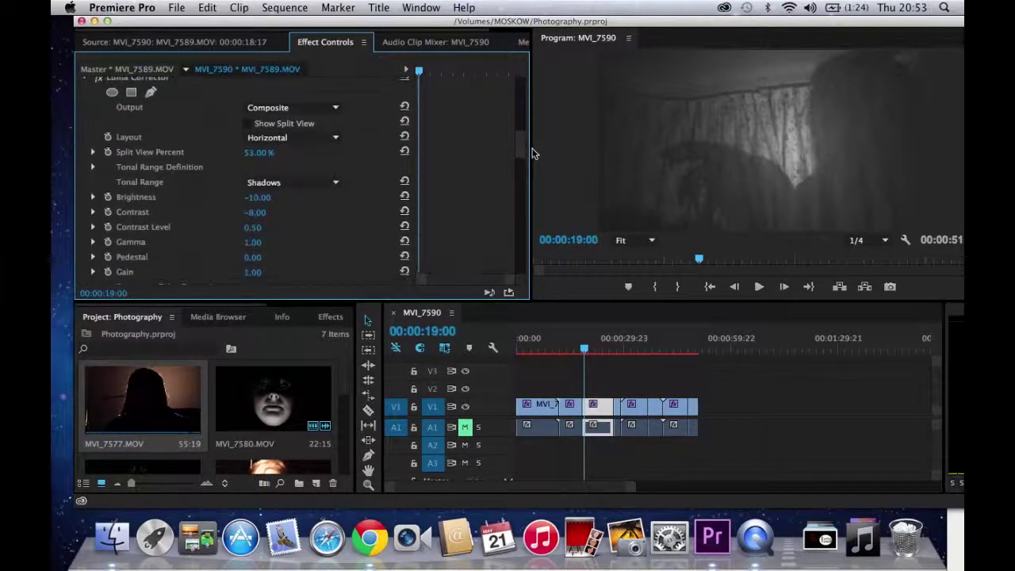
scroll(534, 157, down, 1)
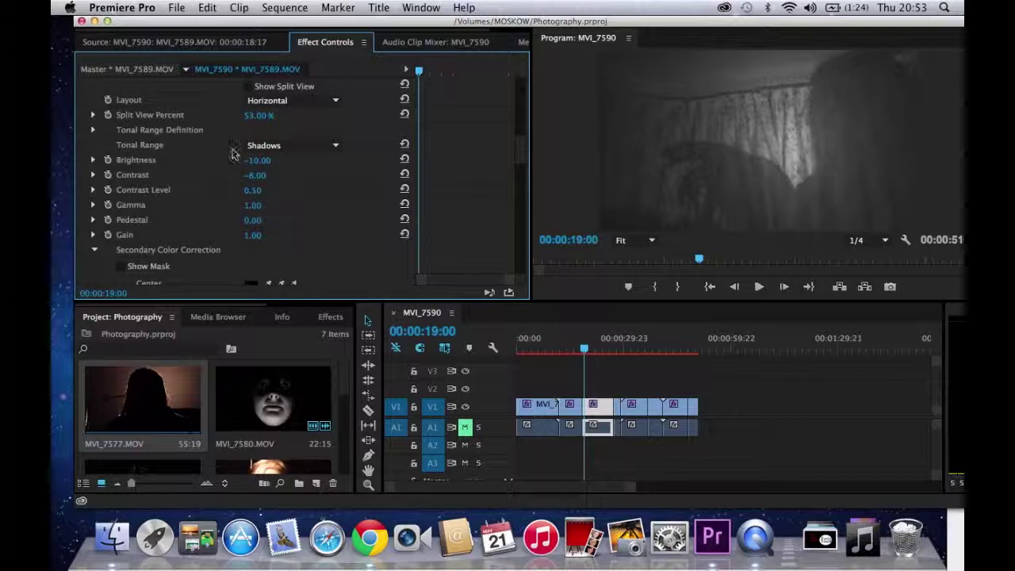
drag(524, 145, 530, 90)
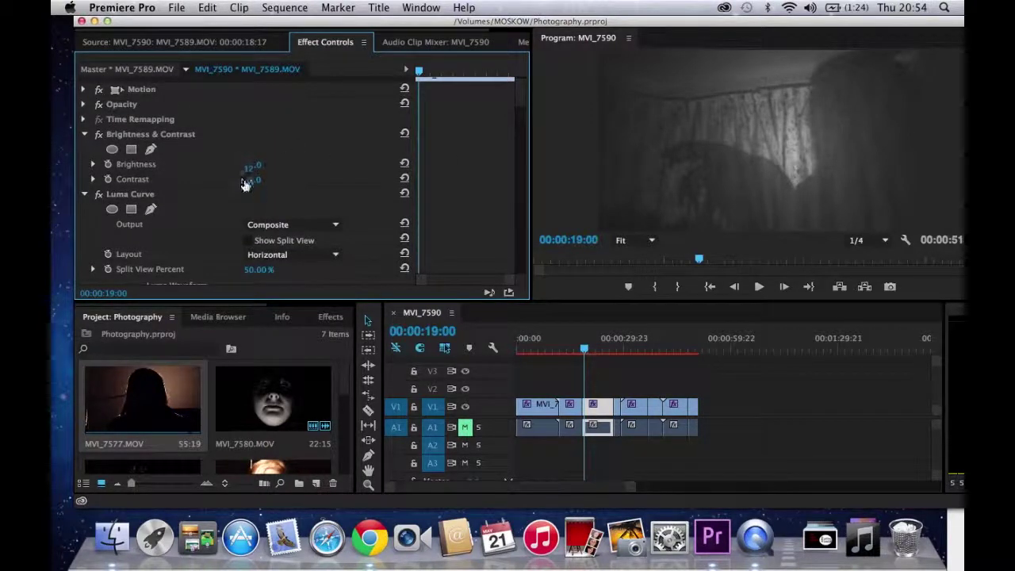
drag(520, 108, 531, 204)
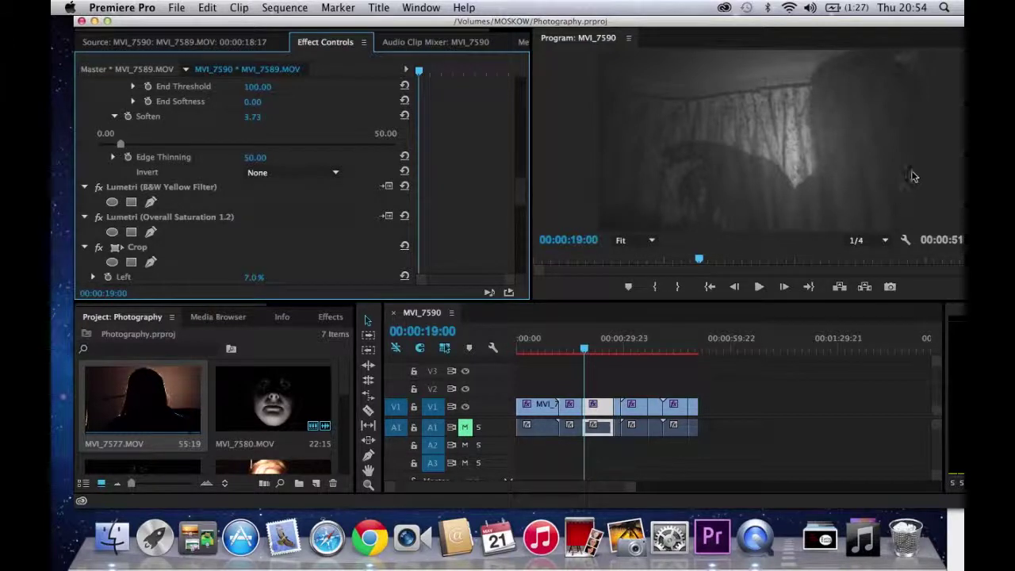
scroll(511, 205, down, 8)
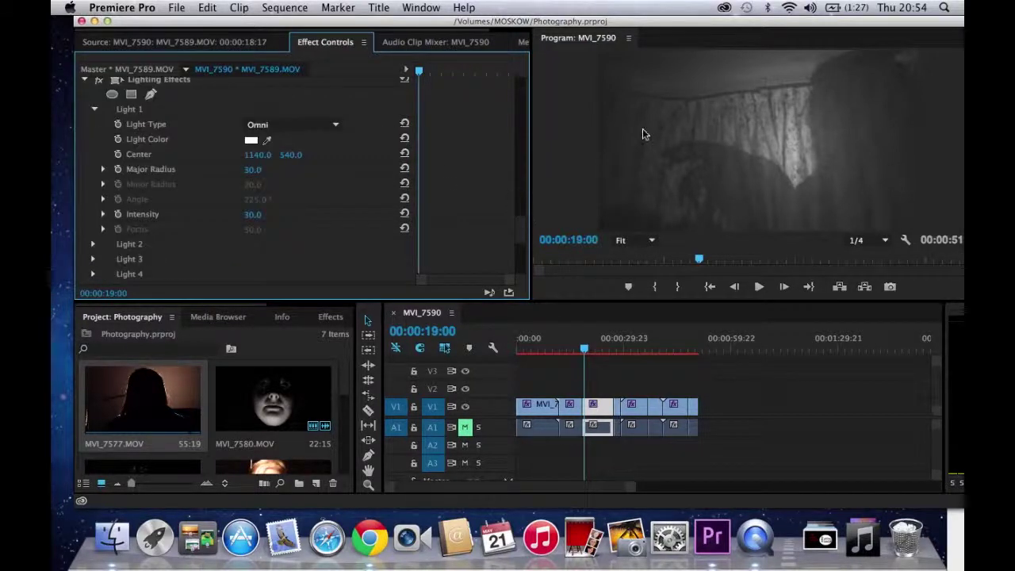
click(255, 44)
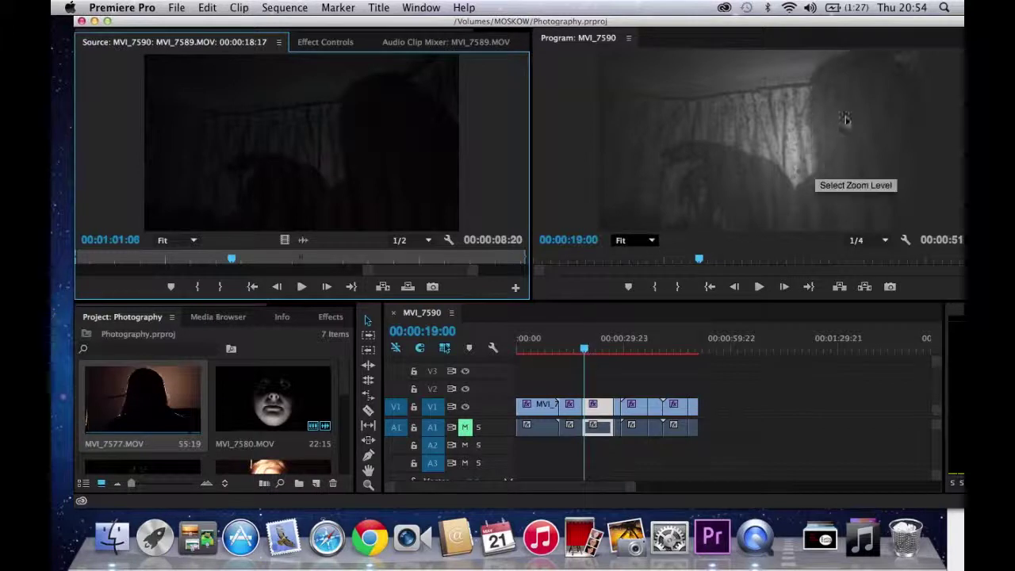
- Move the playhead to 00:00:28:04 and show the clip's Luma Key threshold and softness values
click(587, 350)
drag(592, 356, 618, 350)
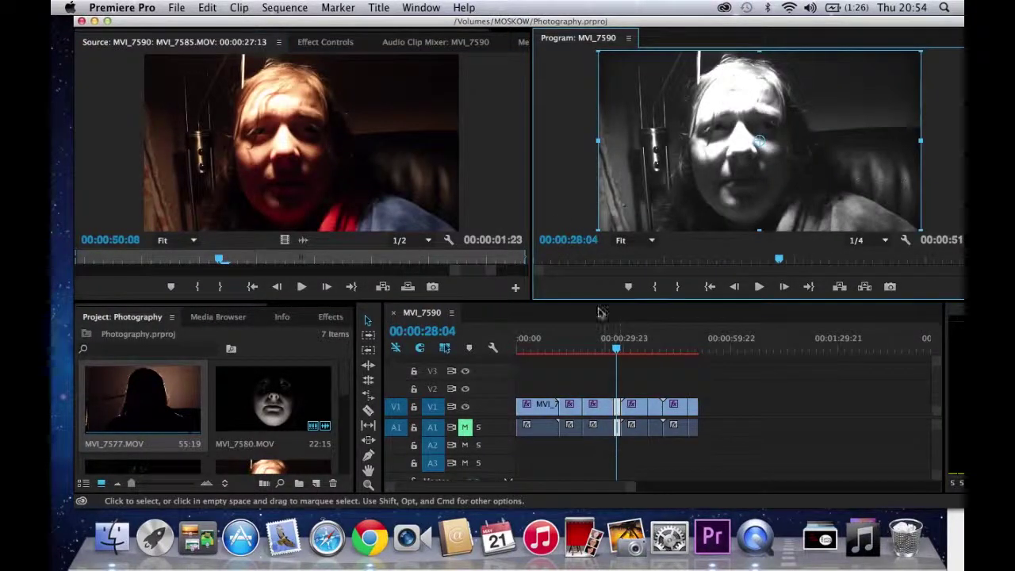
click(326, 41)
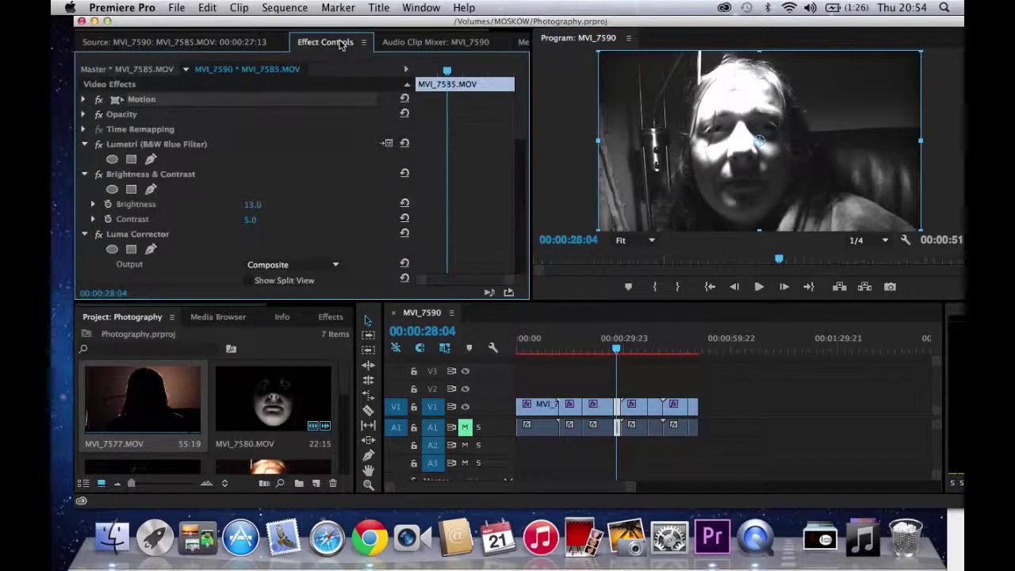
drag(526, 154, 528, 256)
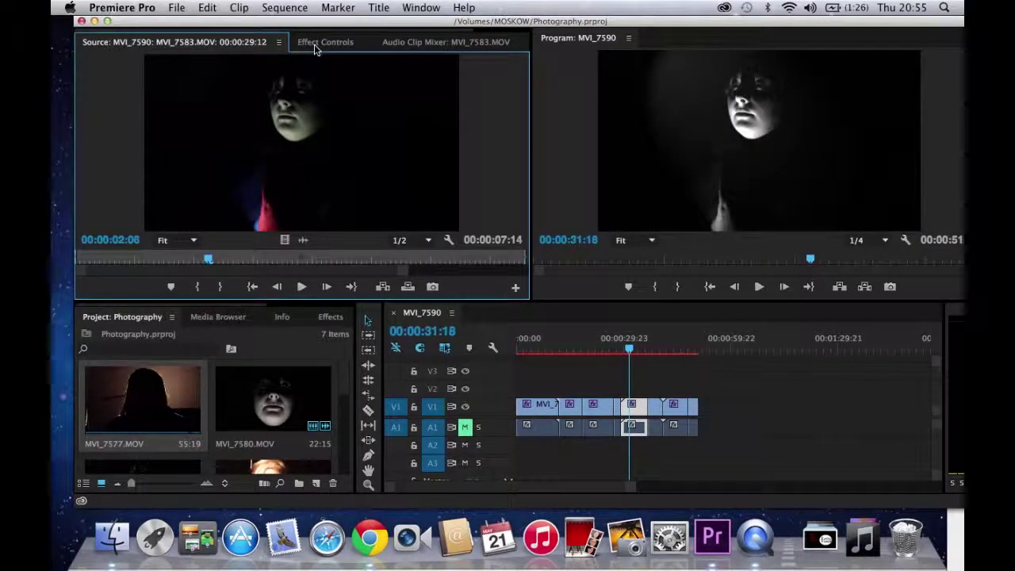
- Review MVI_7583's Lighting Effects settings, then return to its Source footage
click(327, 44)
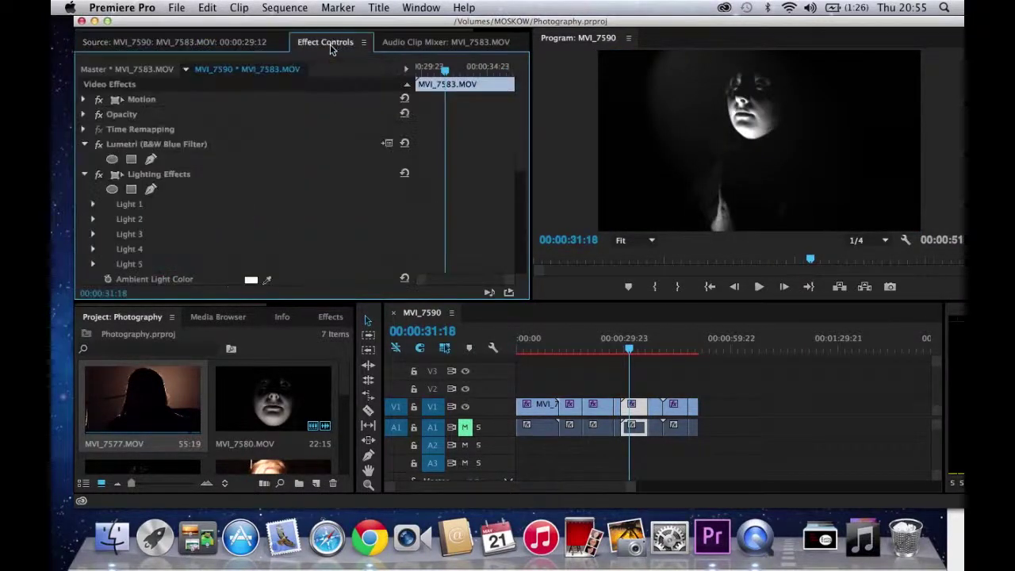
drag(514, 121, 520, 163)
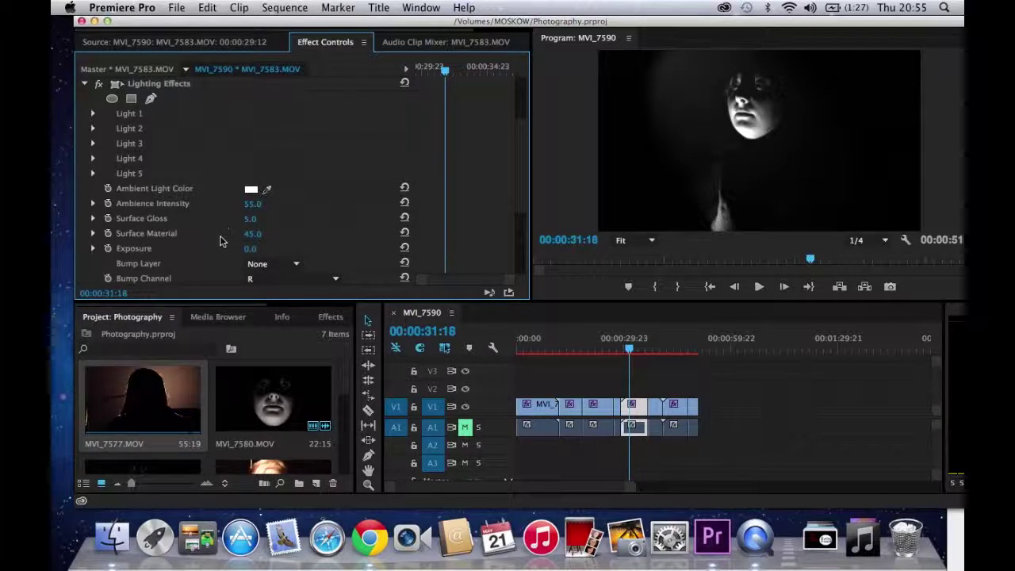
scroll(511, 198, down, 5)
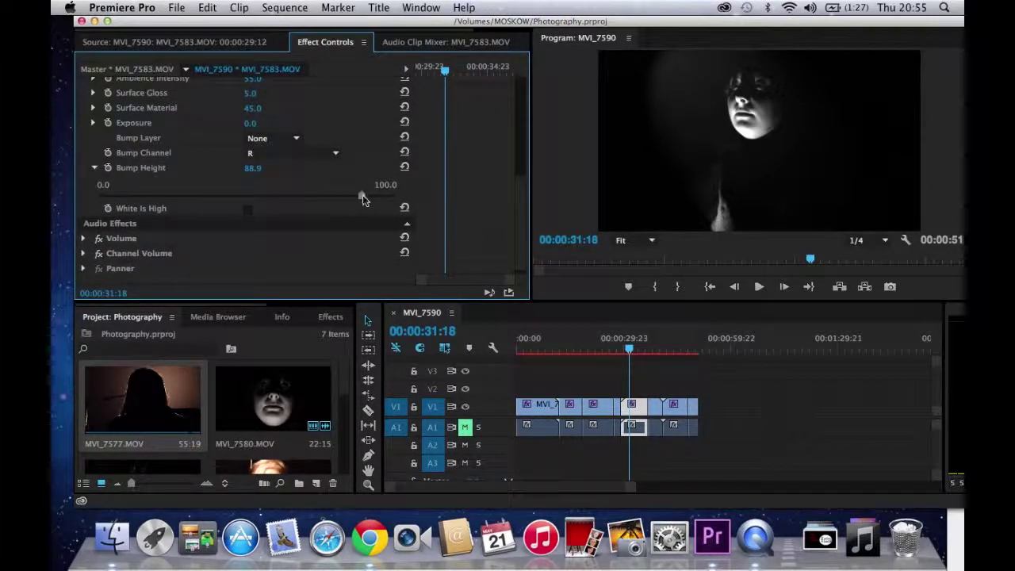
scroll(517, 192, up, 10)
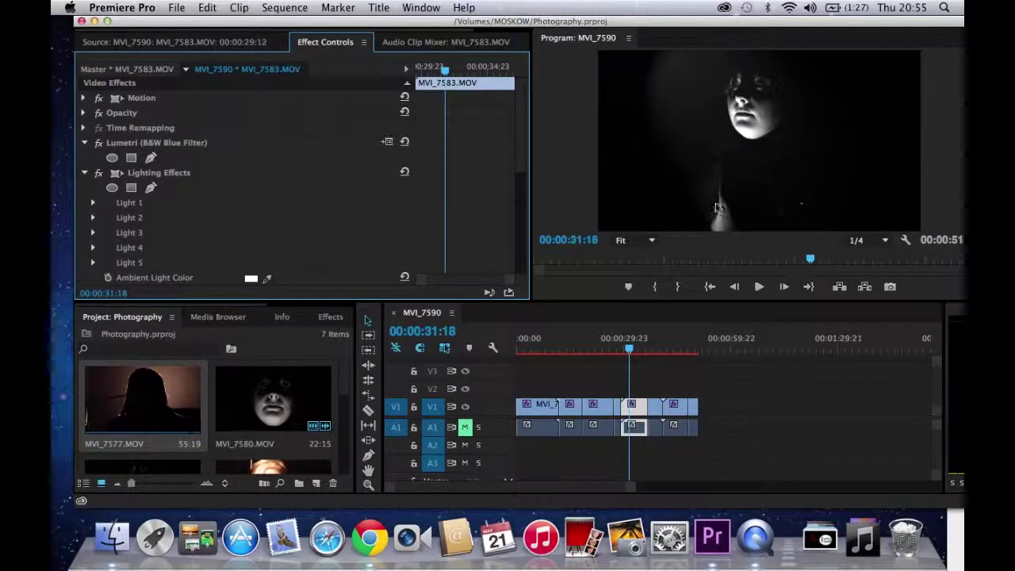
click(229, 44)
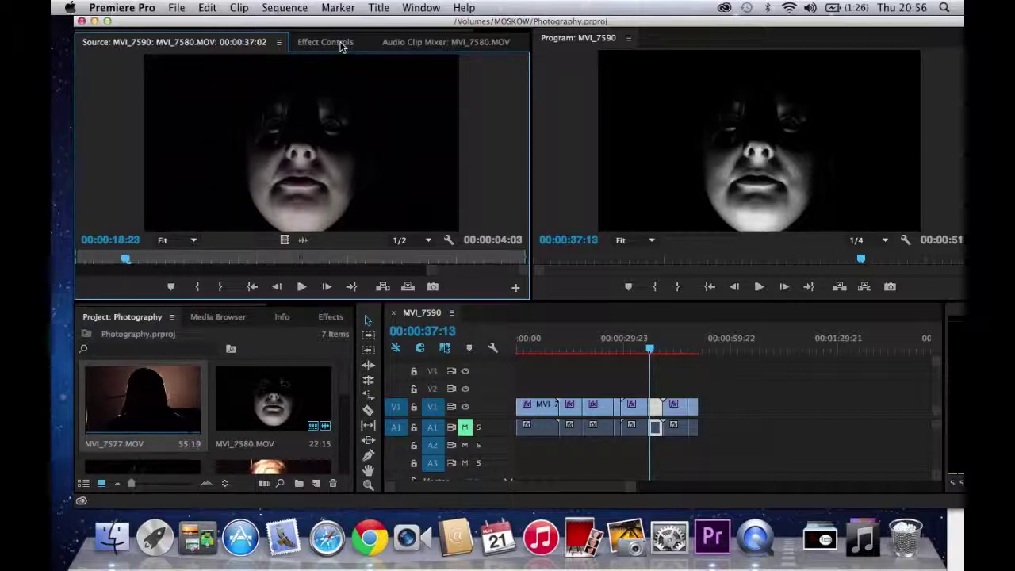
- Check MVI_7580's brightness 35 and contrast 29, then load the last clip MVI_7589 into Source
click(341, 45)
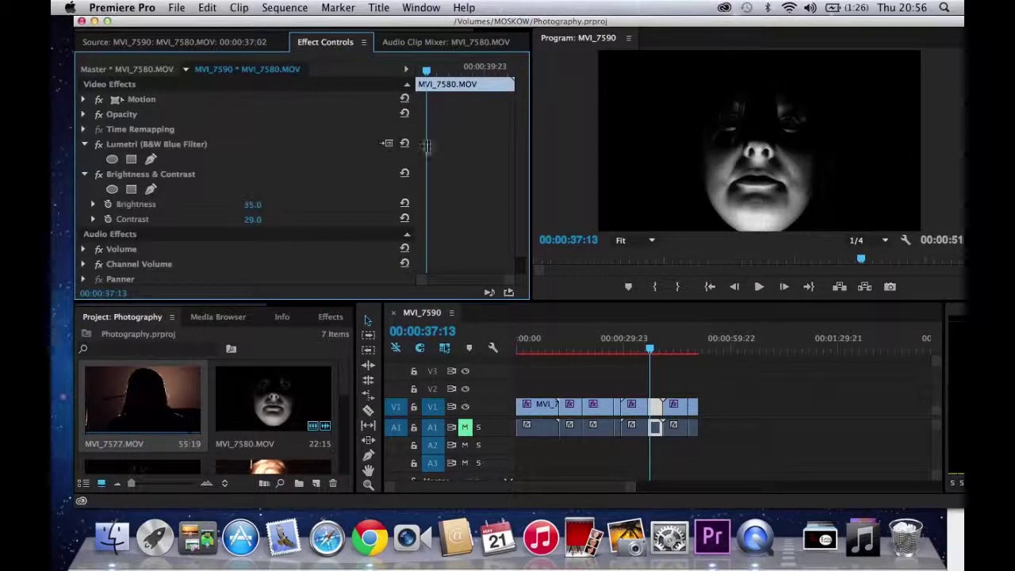
scroll(520, 149, down, 2)
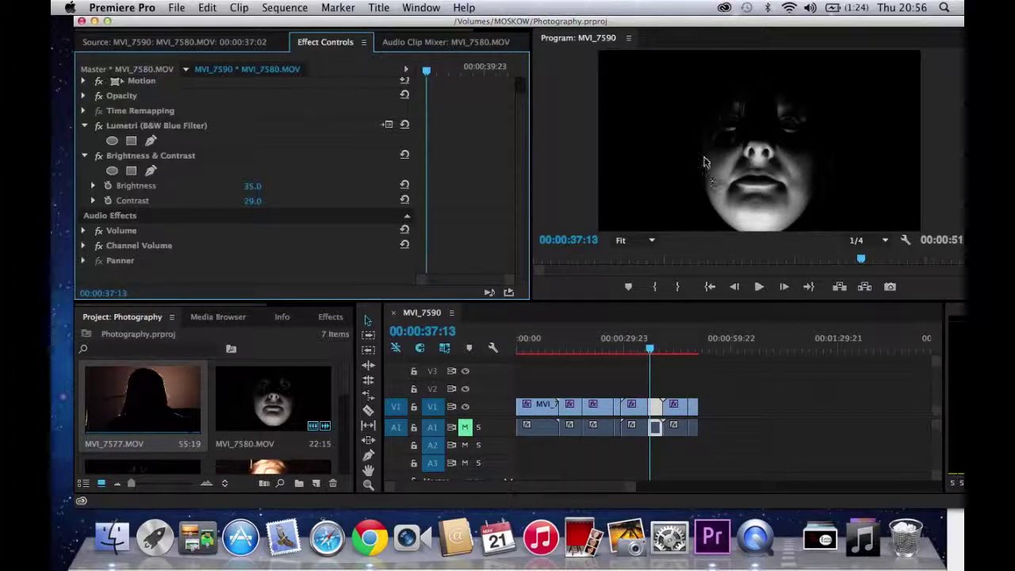
key(shift+2)
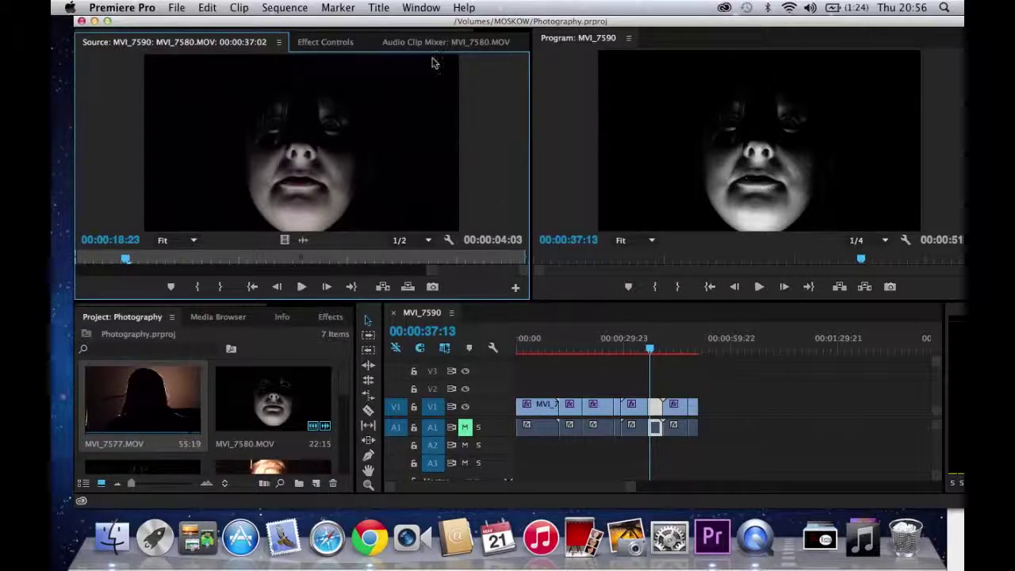
click(311, 44)
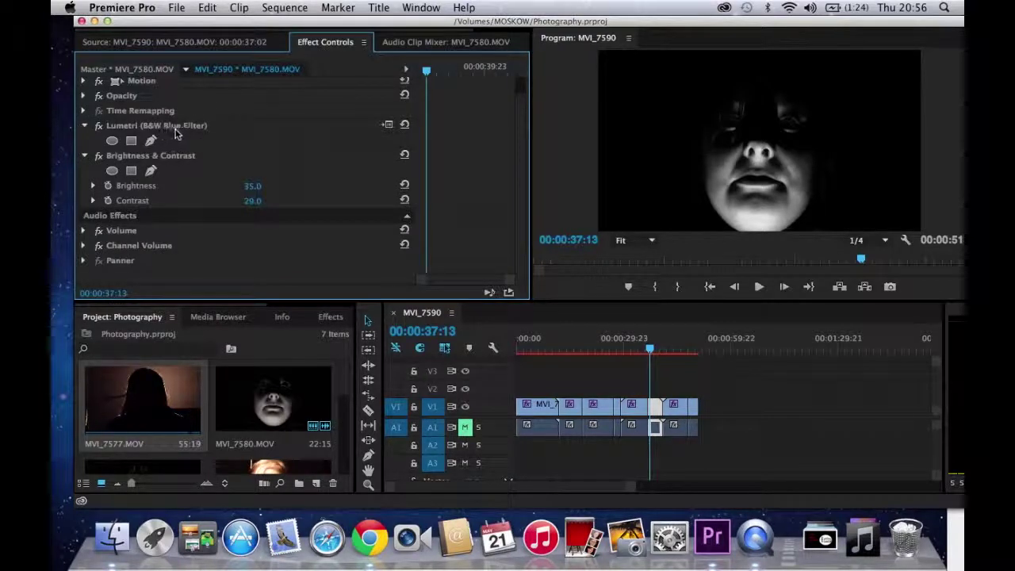
double_click(672, 406)
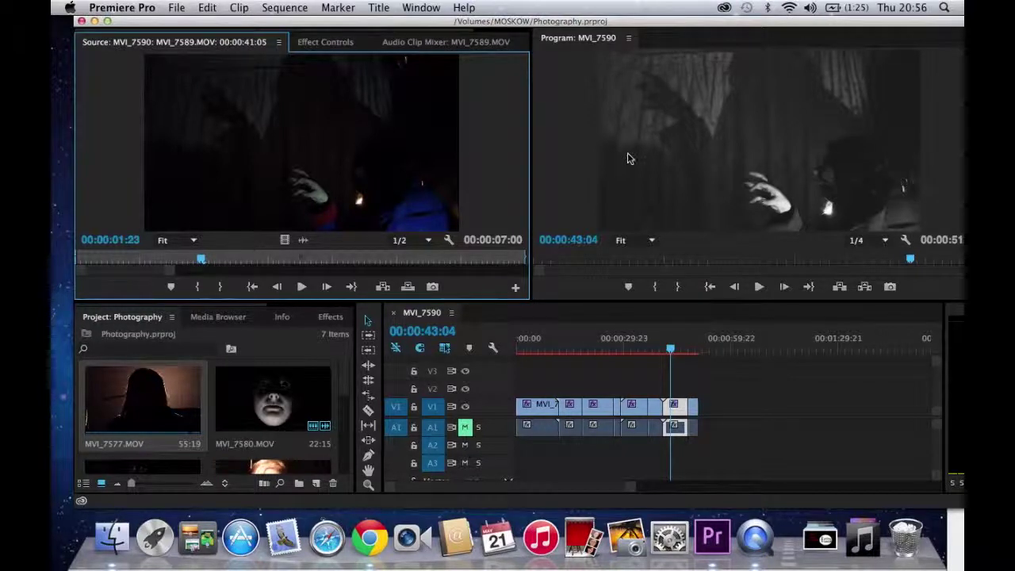
- Review MVI_7589's Luma Curve, Lumetri filters and 7% crop, then show Source with playhead at 00:00:48:04
click(322, 44)
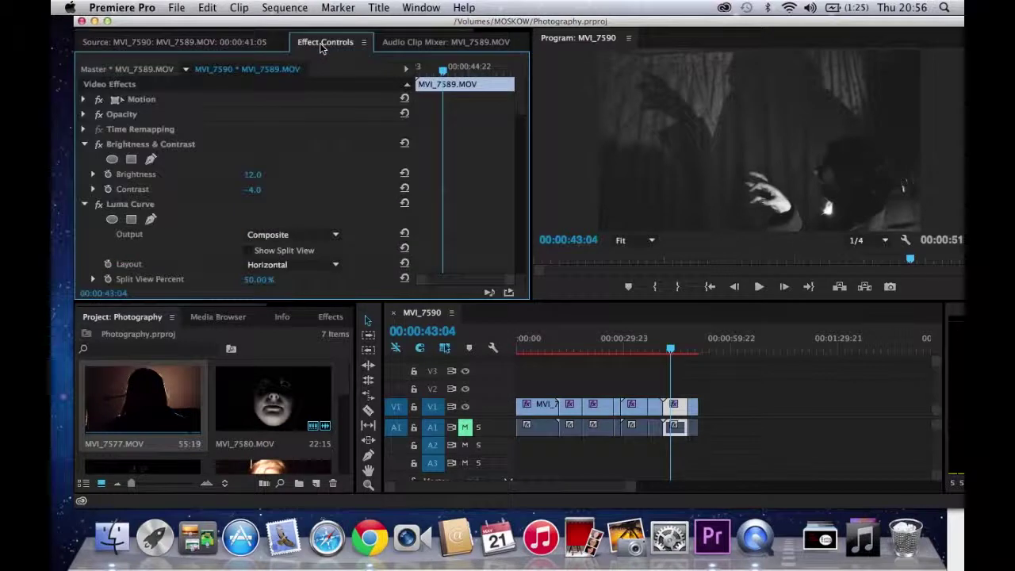
scroll(516, 262, down, 10)
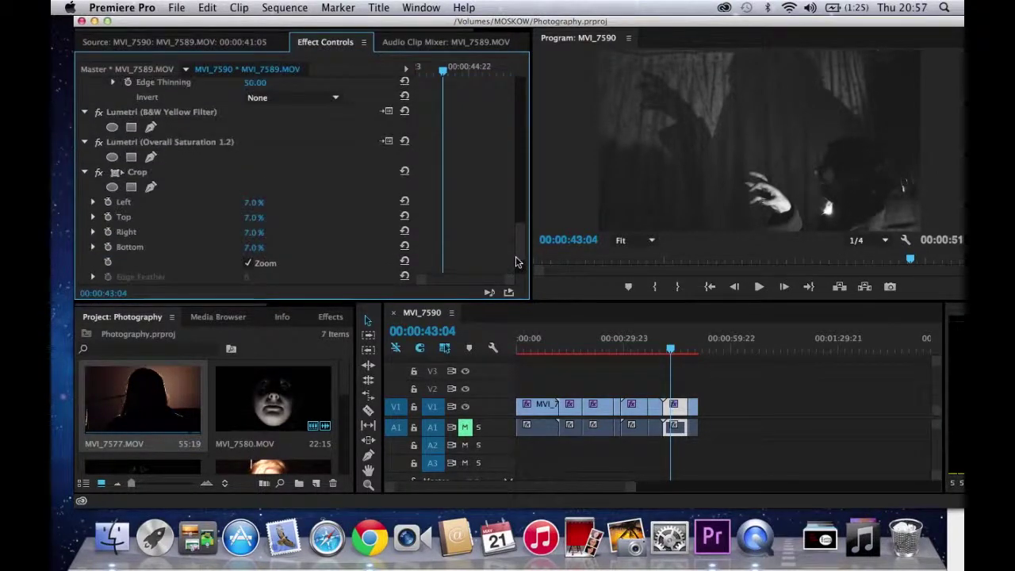
scroll(516, 261, down, 2)
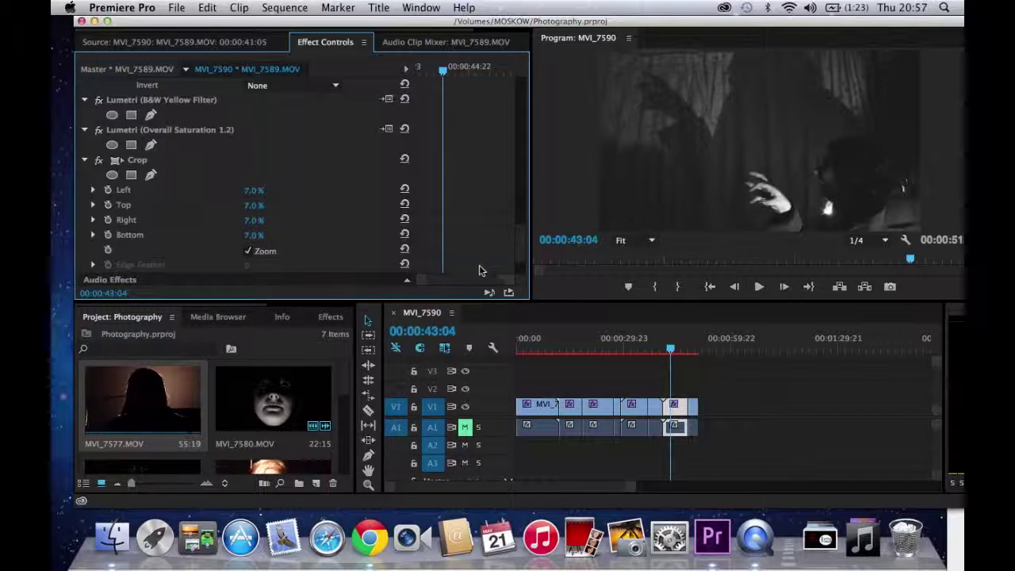
scroll(515, 254, up, 8)
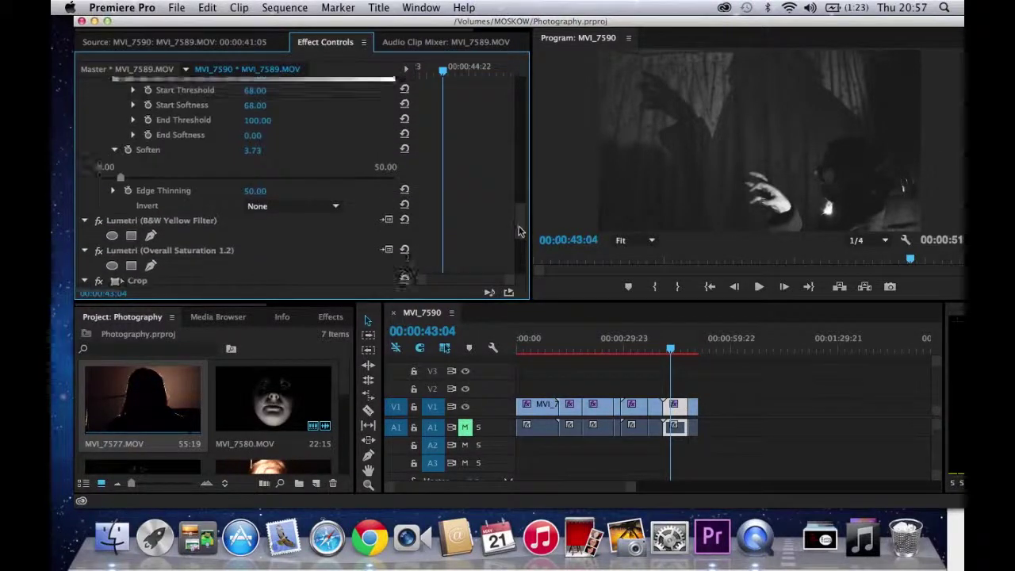
drag(519, 230, 521, 136)
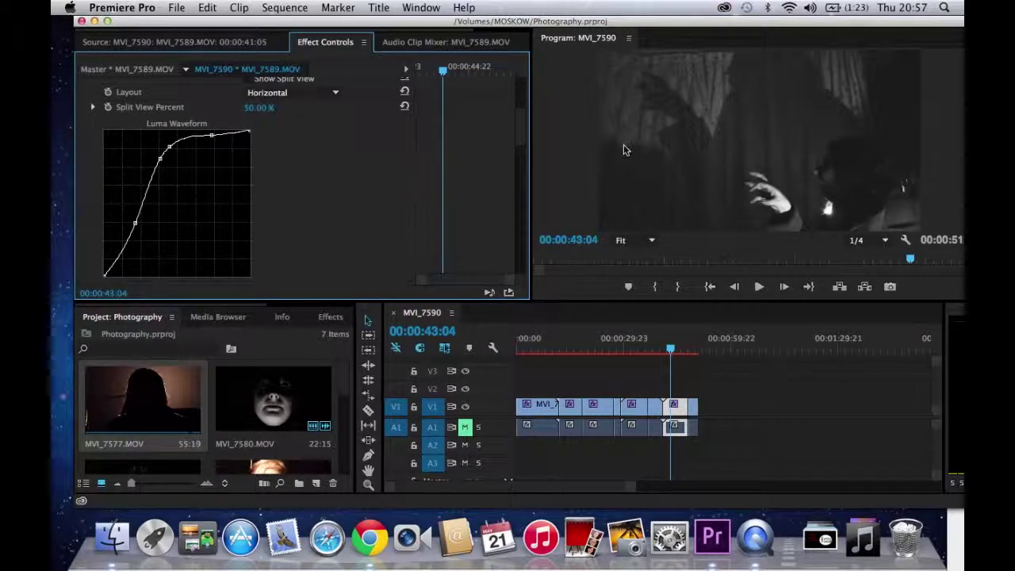
drag(516, 131, 515, 258)
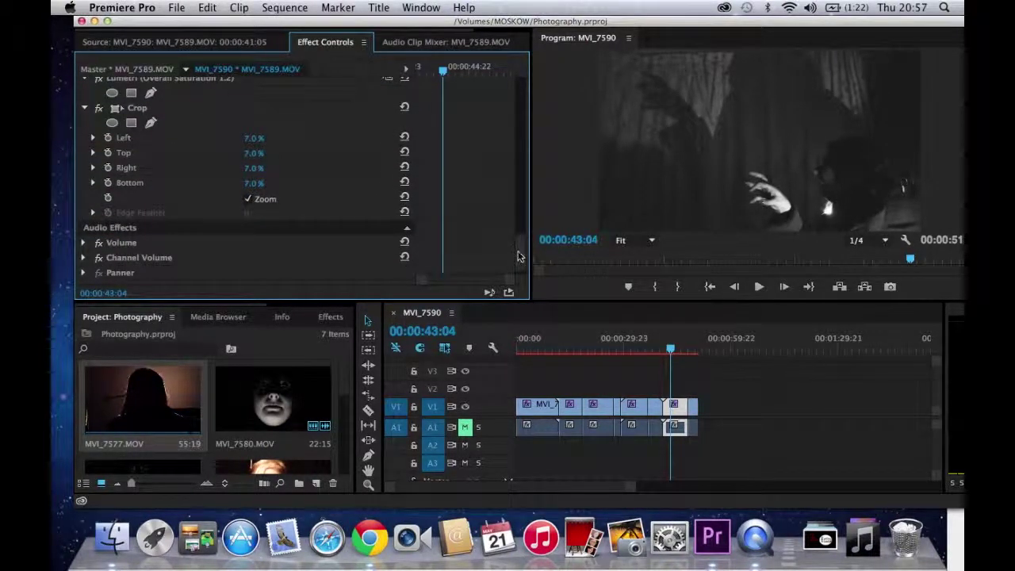
drag(517, 254, 521, 246)
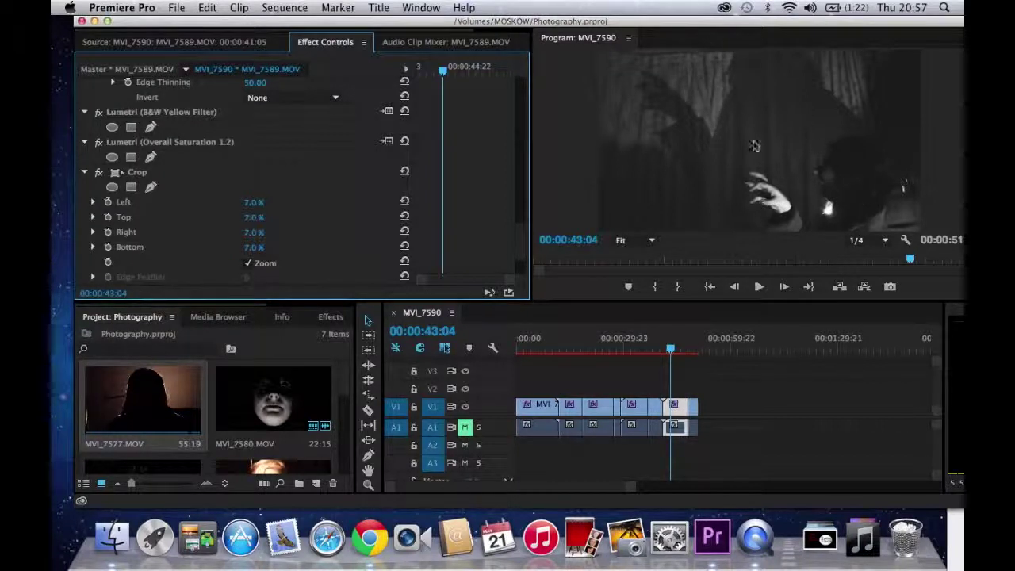
click(688, 348)
click(220, 42)
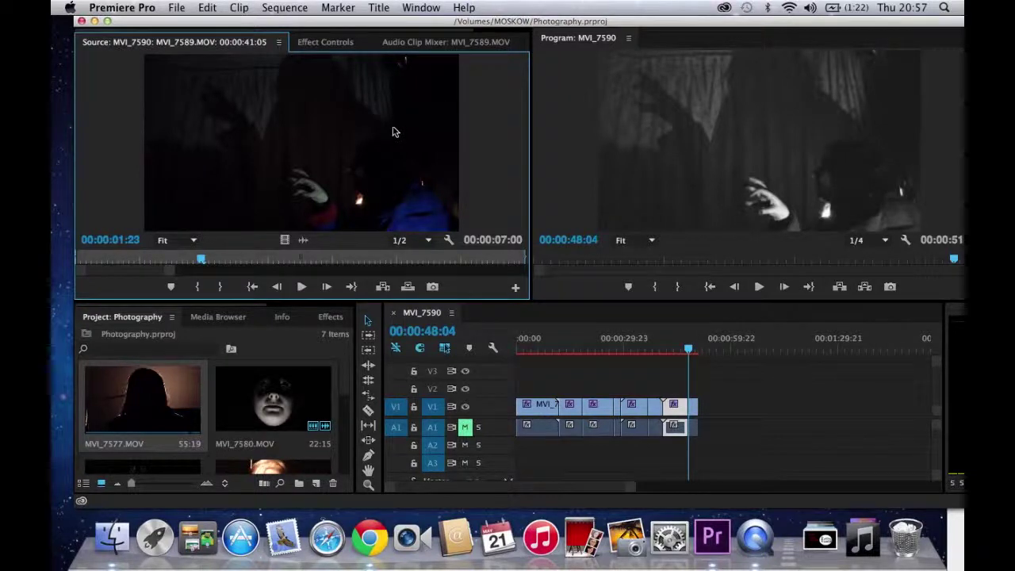
- Load the final MVI_7580 clip at 00:00:49:13, review its Luma Corrector settings, then compare with the untreated source
click(694, 415)
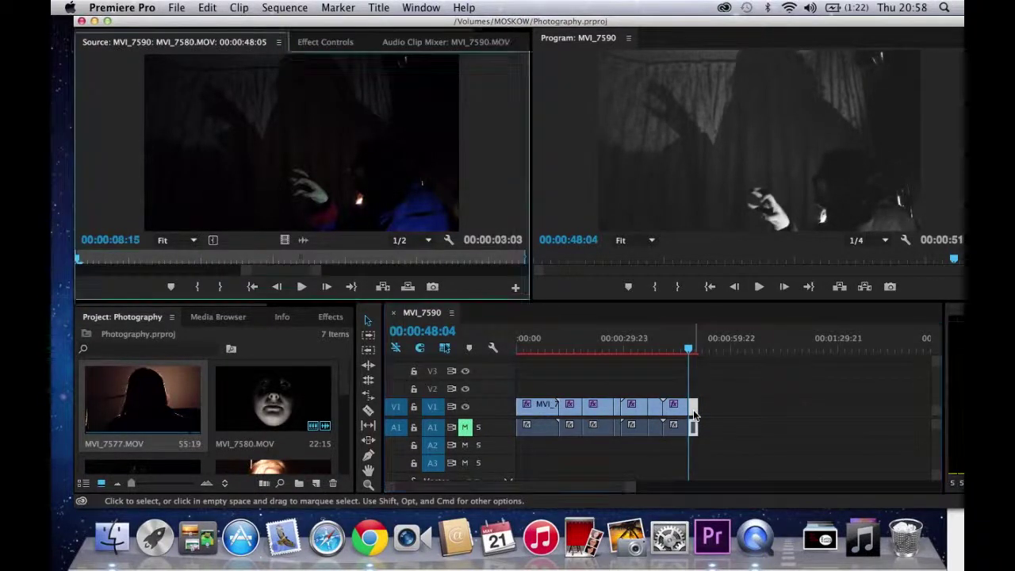
double_click(694, 413)
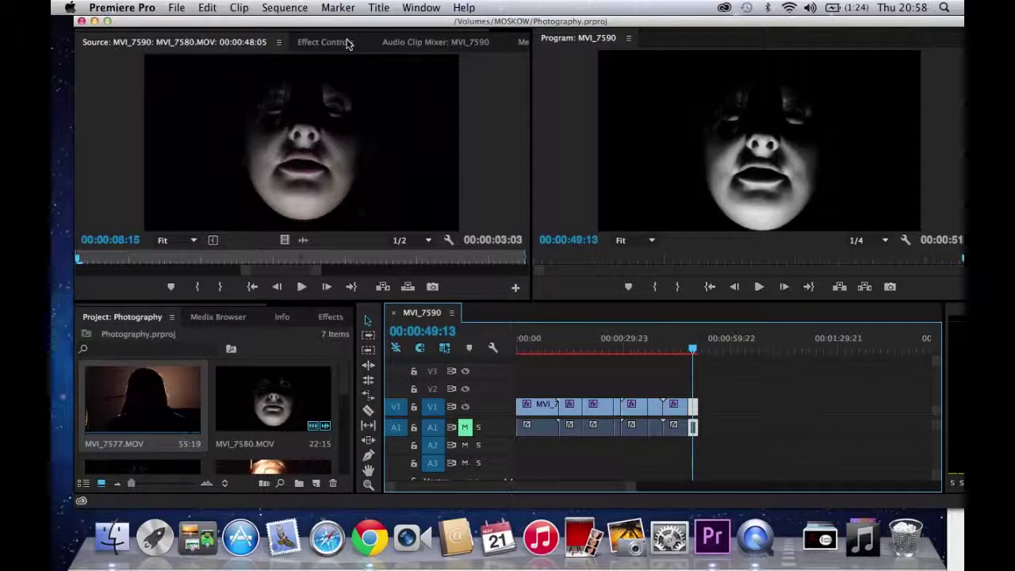
click(325, 42)
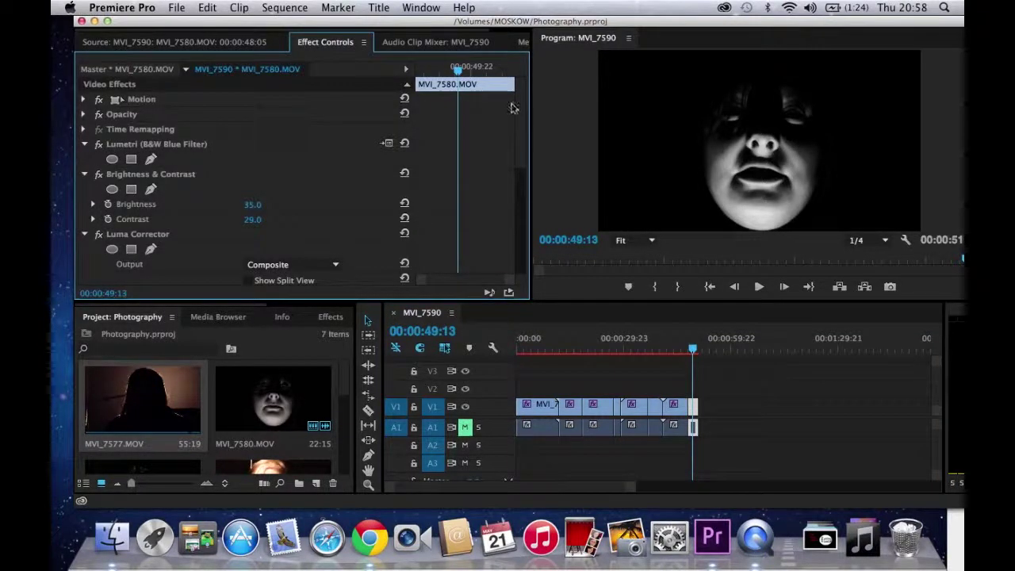
scroll(517, 150, down, 6)
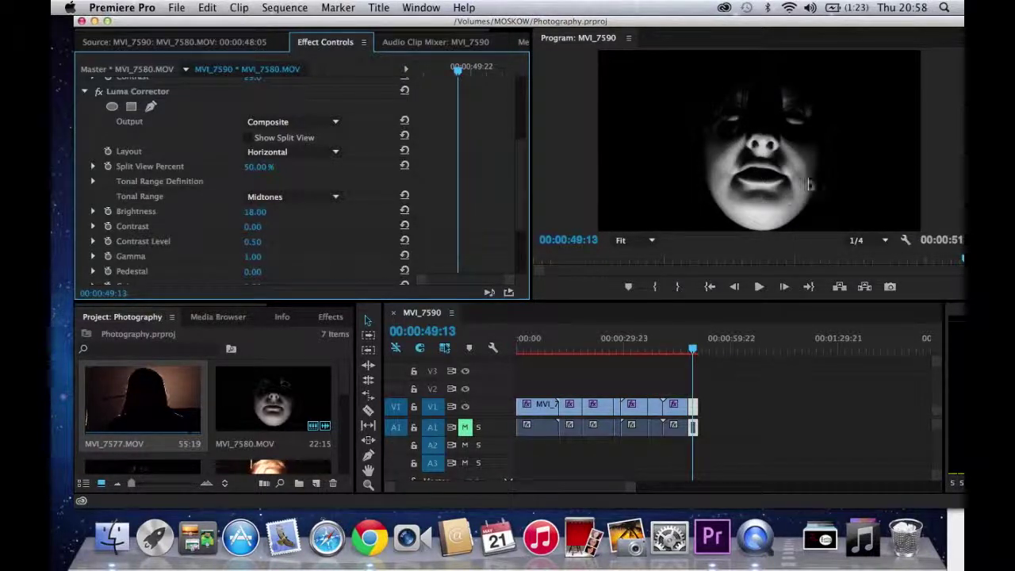
drag(519, 129, 516, 90)
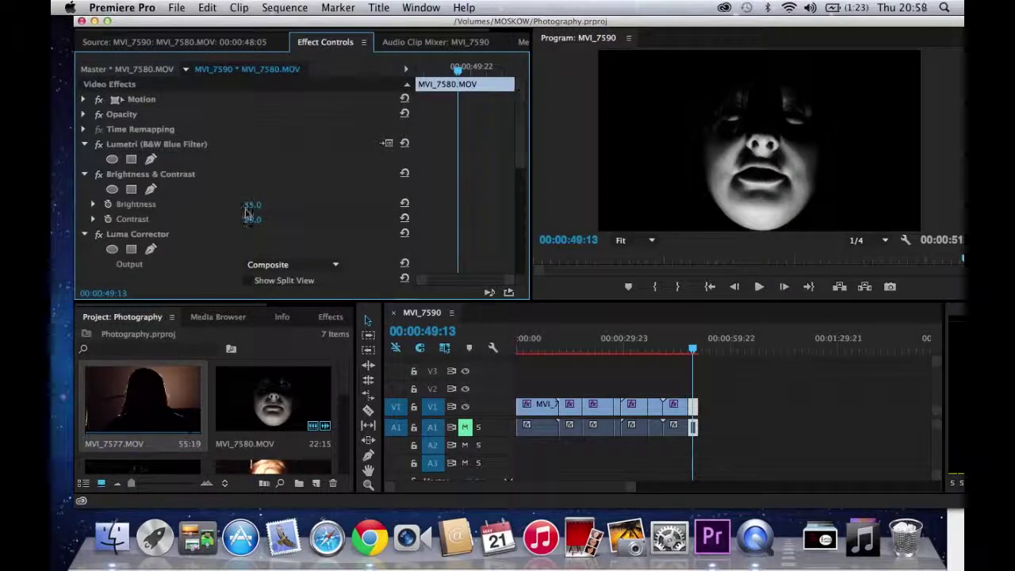
click(240, 44)
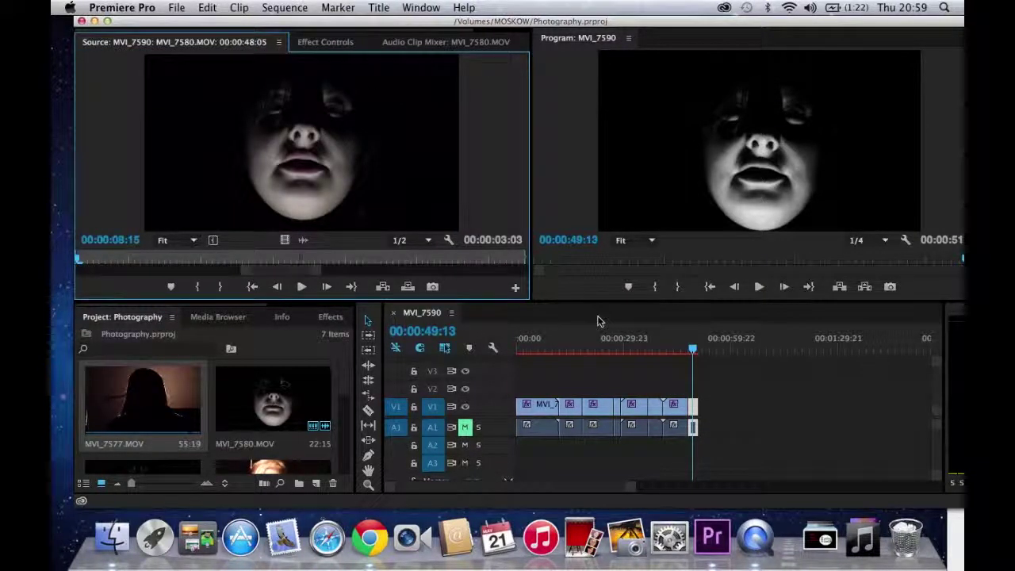